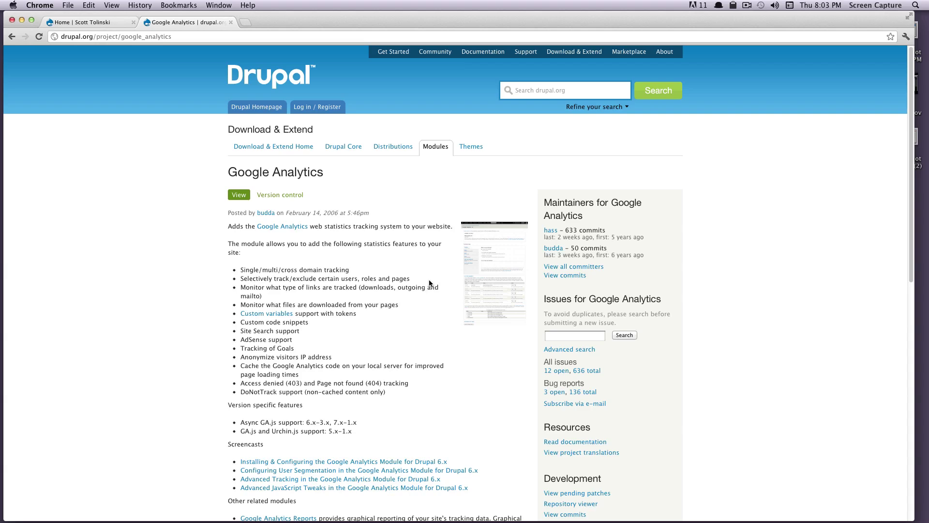
Download the Google Analytics 7.x-1.2 tar.gz archive from the Downloads section of the project page.
scroll(429, 283, down, 6)
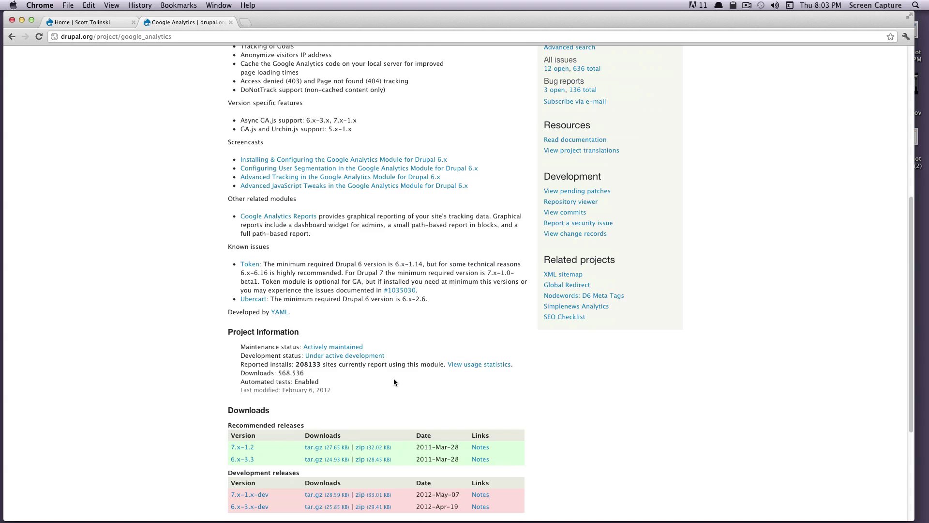
scroll(364, 388, down, 3)
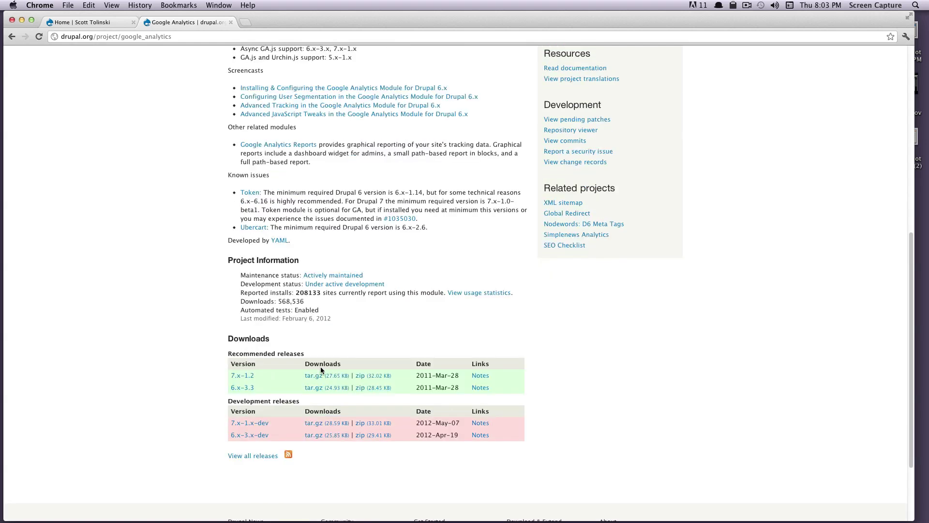
click(325, 377)
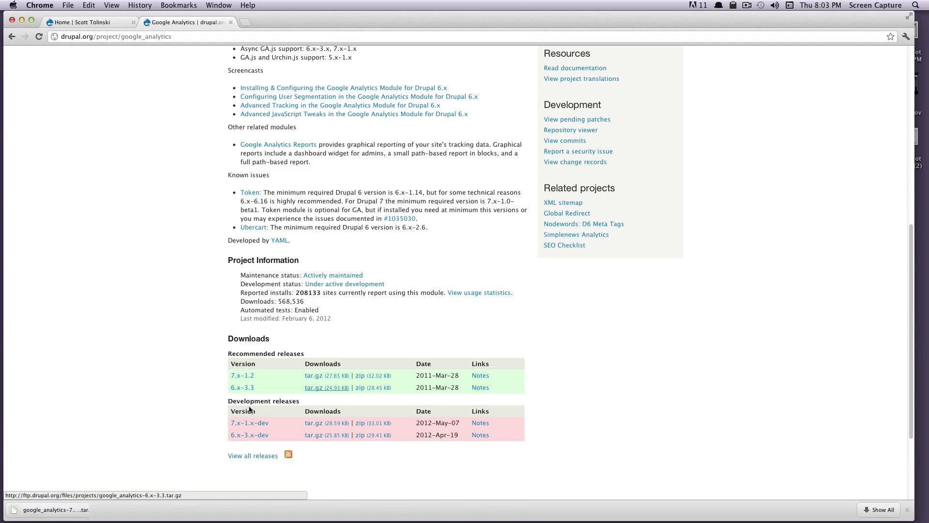
Expand the downloaded archive and open the local site's sites folder in Finder.
click(42, 514)
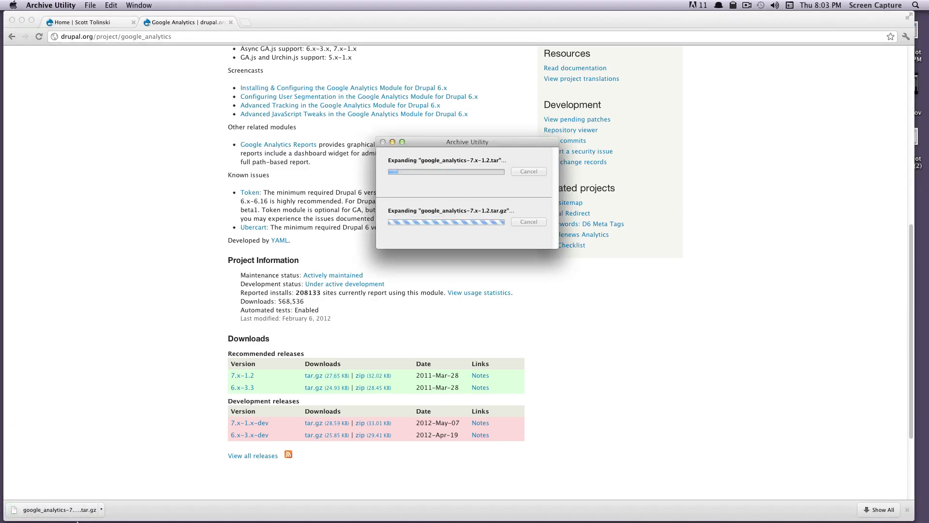
click(65, 504)
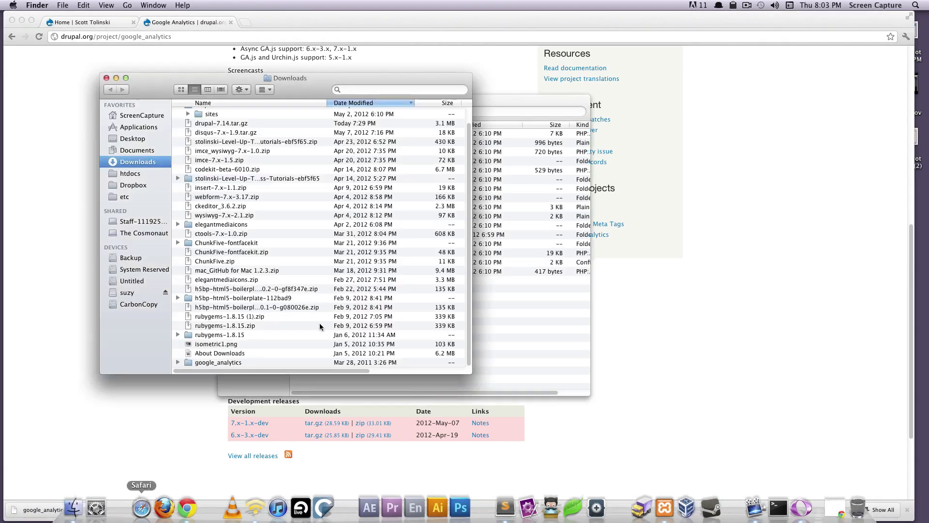
drag(290, 76, 703, 92)
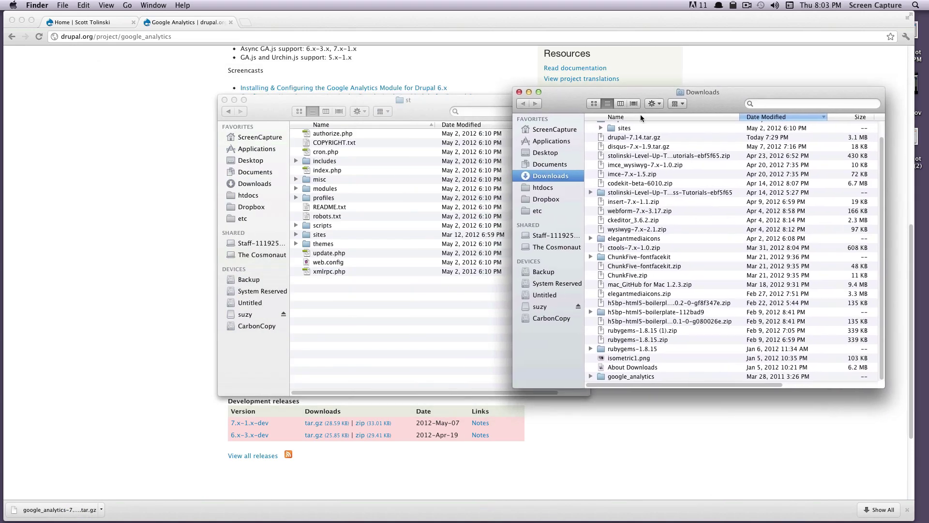
double_click(323, 225)
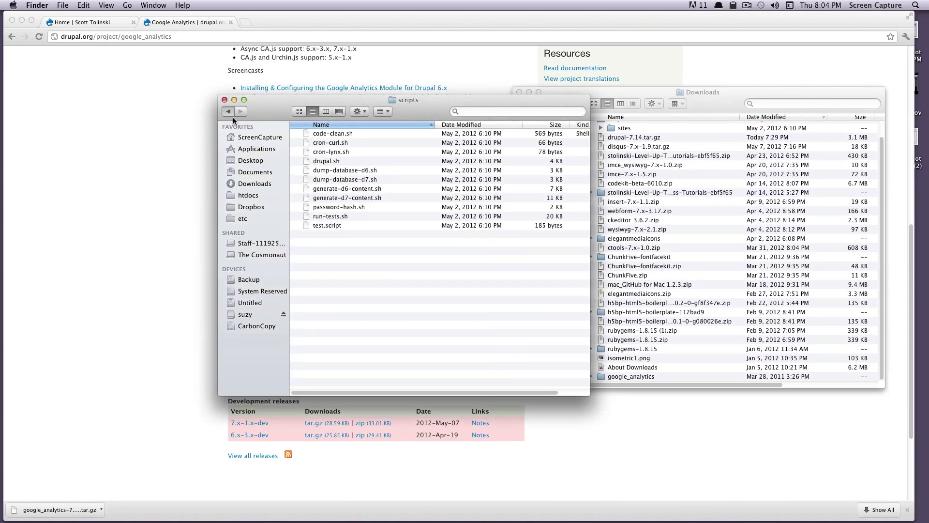
click(228, 111)
click(322, 234)
double_click(322, 235)
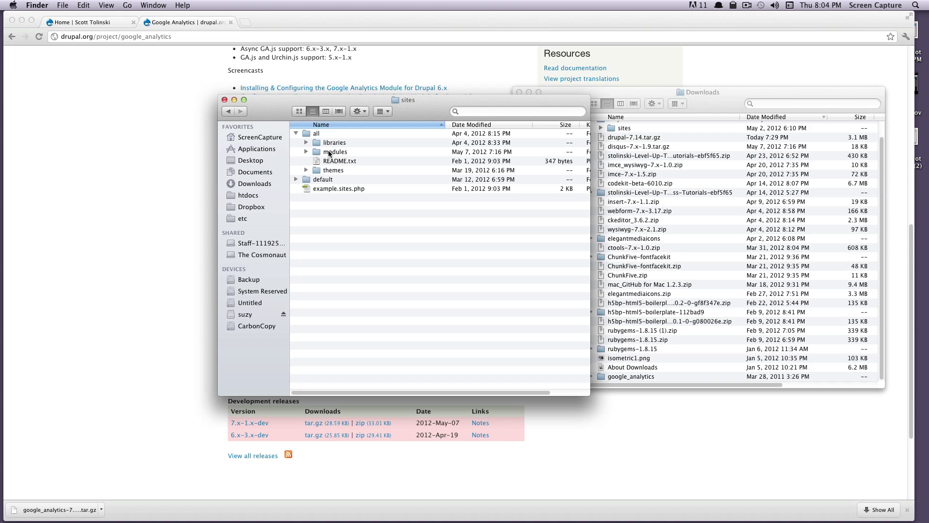
Extract google_analytics-7.x-1.2.tar.gz and move the google_analytics folder into sites/all/modules.
drag(426, 106, 331, 95)
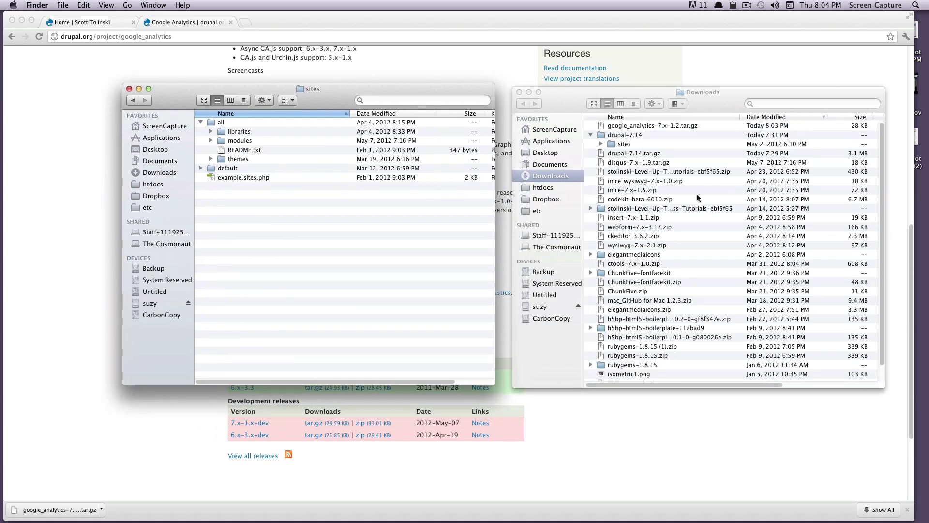
scroll(634, 127, up, 2)
double_click(634, 127)
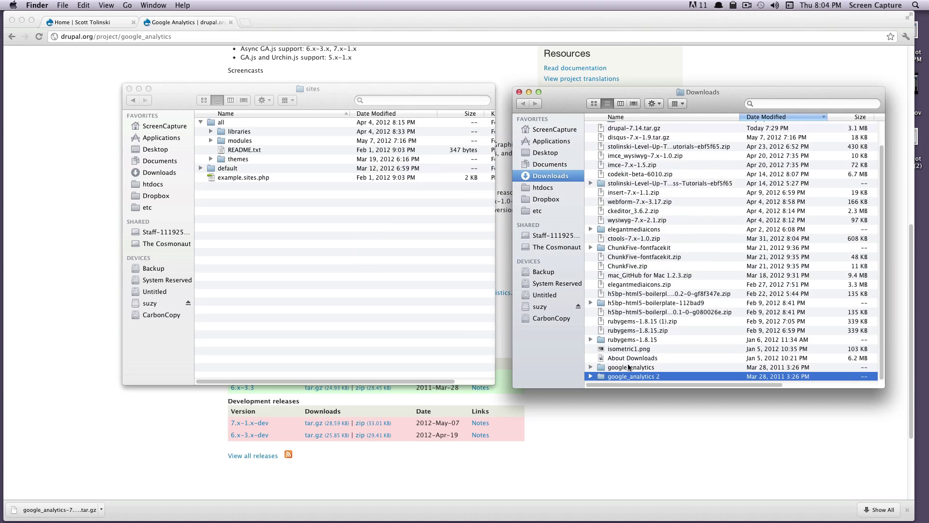
drag(629, 376, 241, 141)
click(85, 97)
Open the local site's Modules list and scroll to the Statistics section.
click(89, 22)
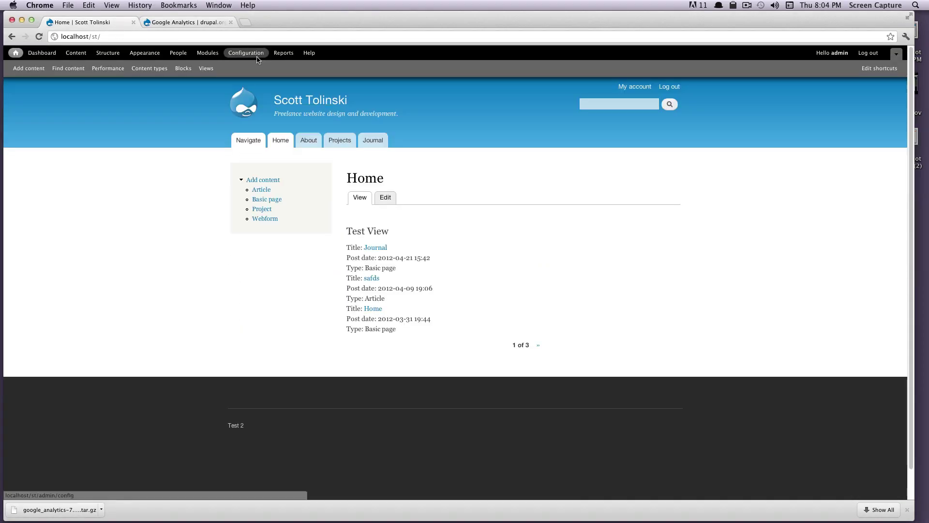
click(204, 53)
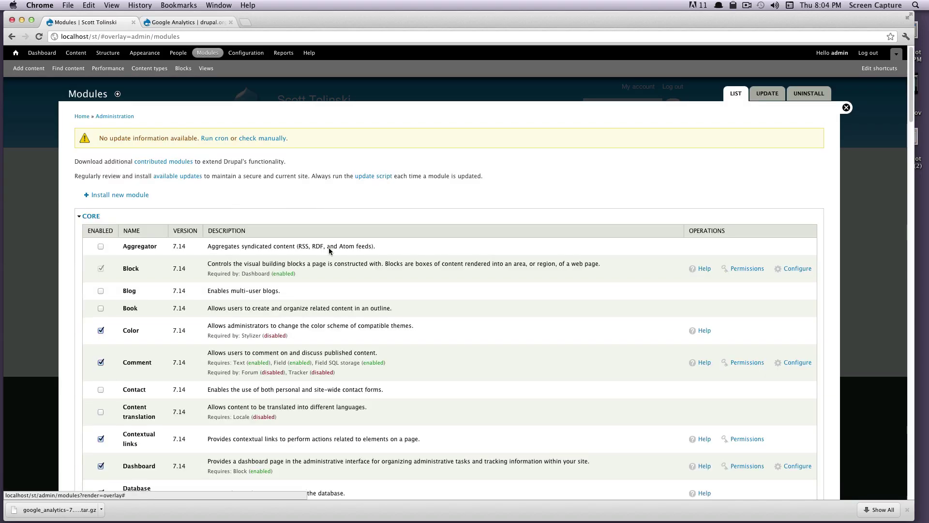
scroll(323, 255, down, 15)
scroll(323, 255, down, 20)
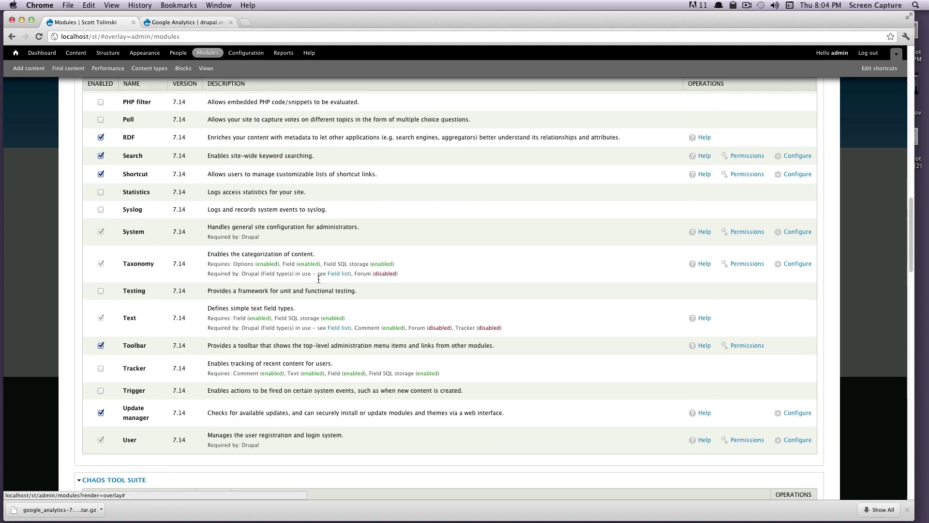
scroll(317, 285, down, 20)
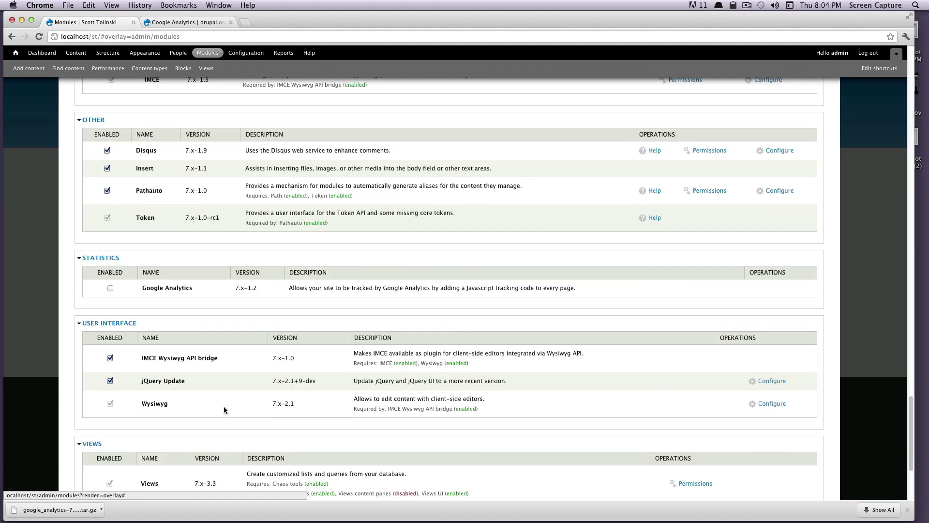
scroll(223, 406, down, 2)
Tick Google Analytics 7.x-1.2 and save the module configuration.
click(110, 239)
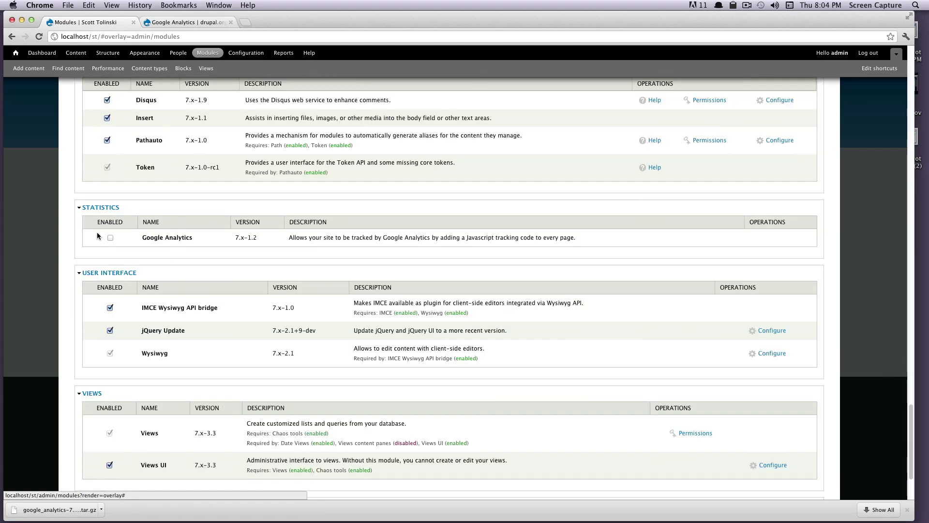
scroll(112, 236, down, 5)
click(136, 454)
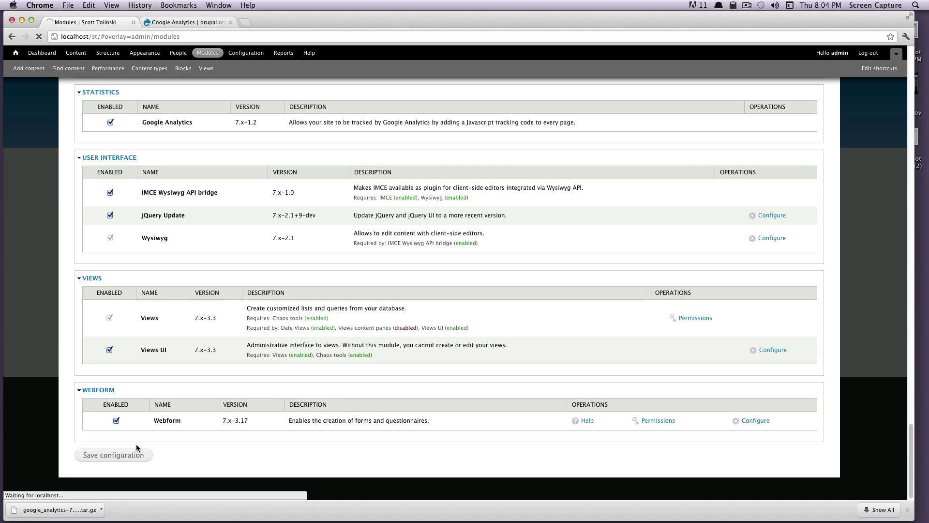
scroll(396, 329, down, 5)
scroll(402, 331, down, 20)
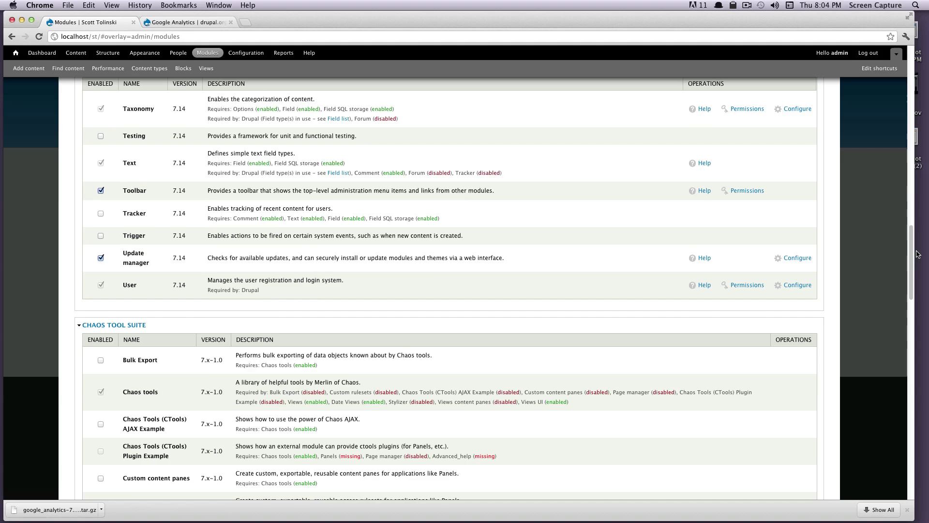
drag(910, 256, 889, 422)
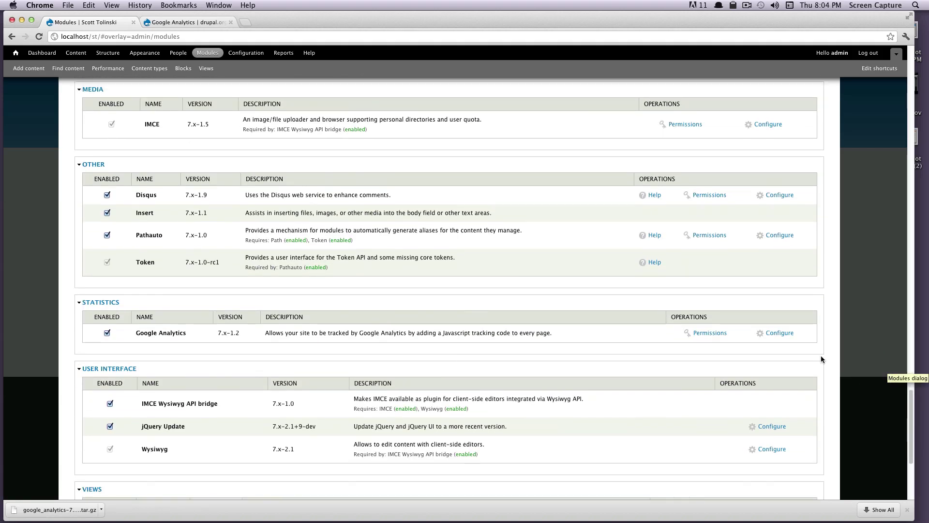
Open the Google Analytics settings and enter the site's UA- Web Property ID.
click(786, 332)
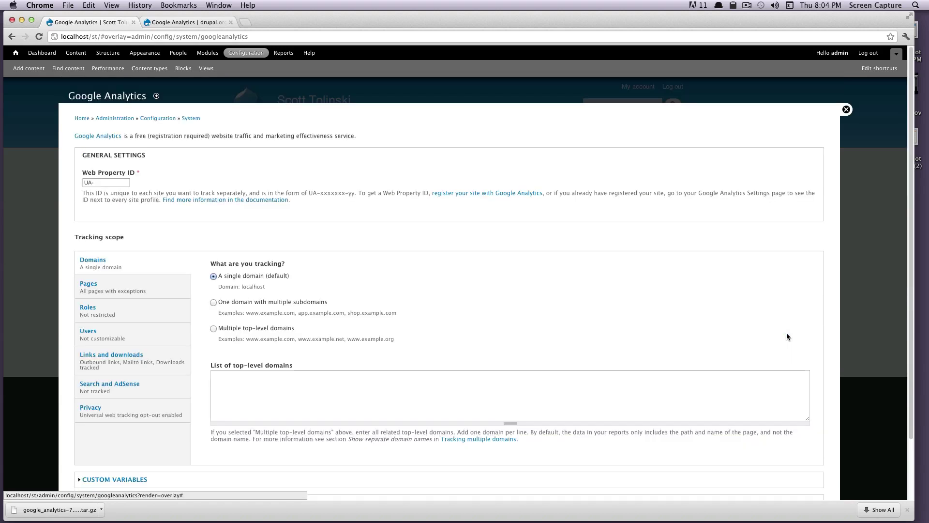
drag(109, 182, 72, 181)
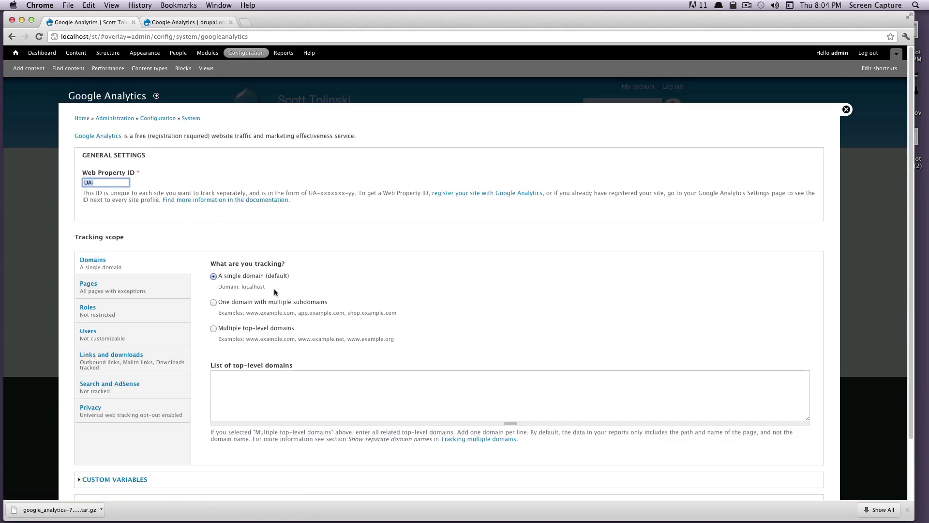
drag(298, 293, 438, 335)
click(327, 393)
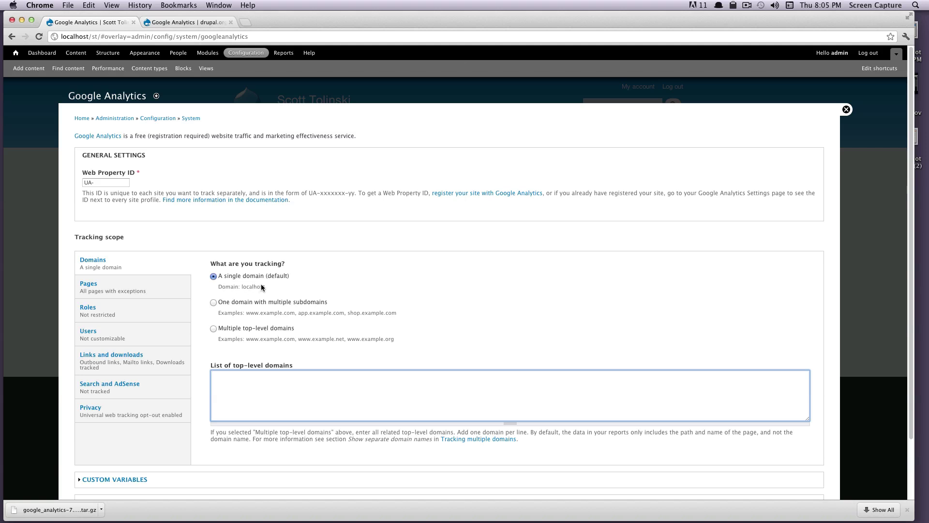
triple_click(90, 183)
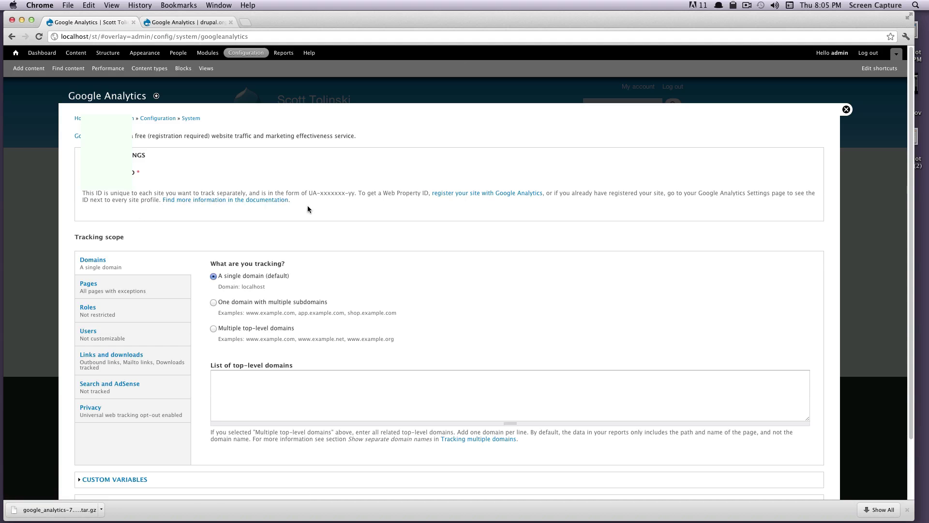
scroll(307, 211, down, 3)
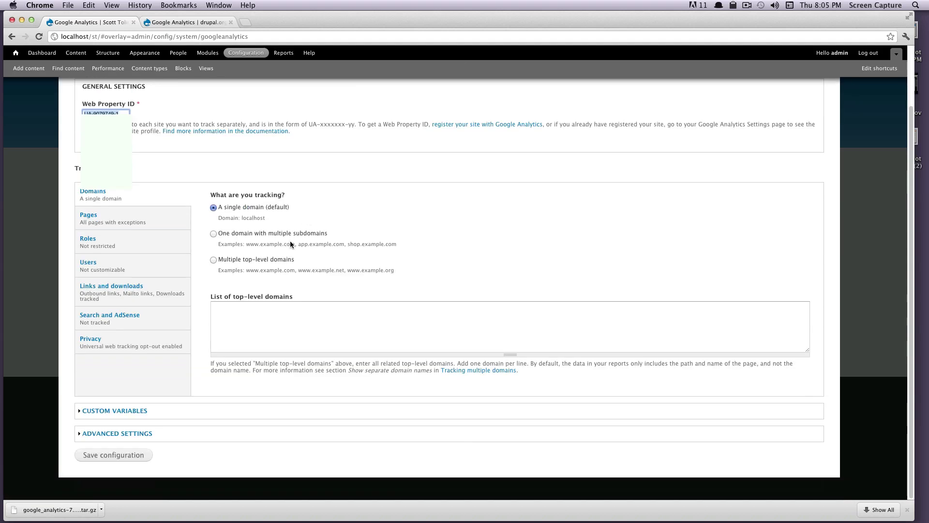
Show the Pages tracking settings and review excluded paths like admin/*, node/add* and user/*/*.
click(129, 224)
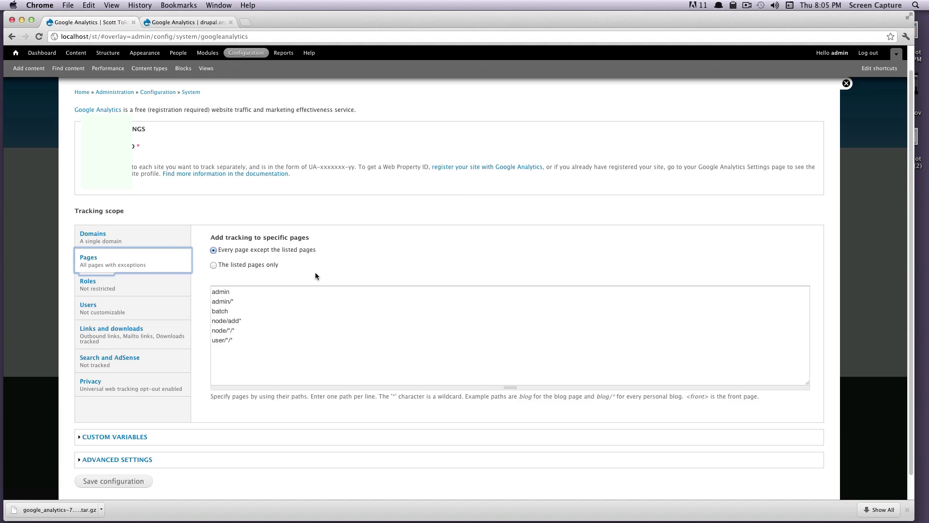
drag(250, 341, 197, 312)
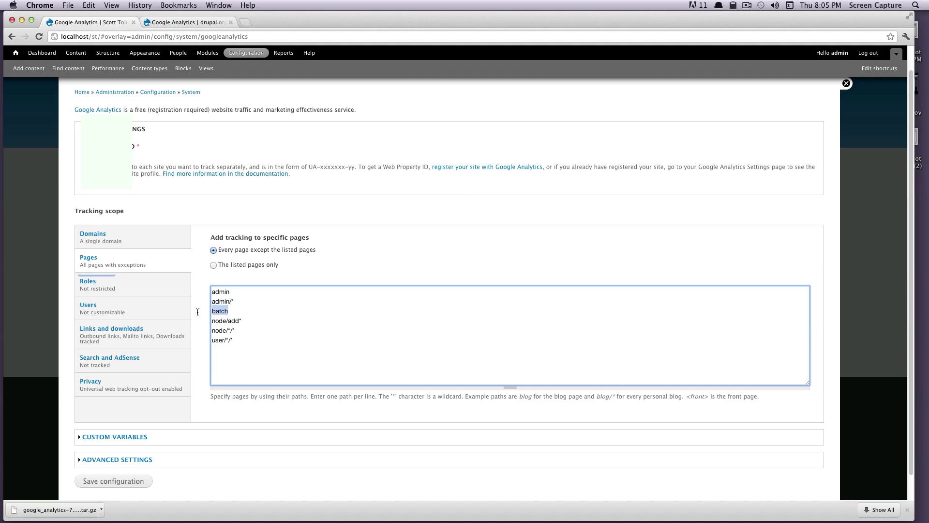
drag(248, 328, 195, 318)
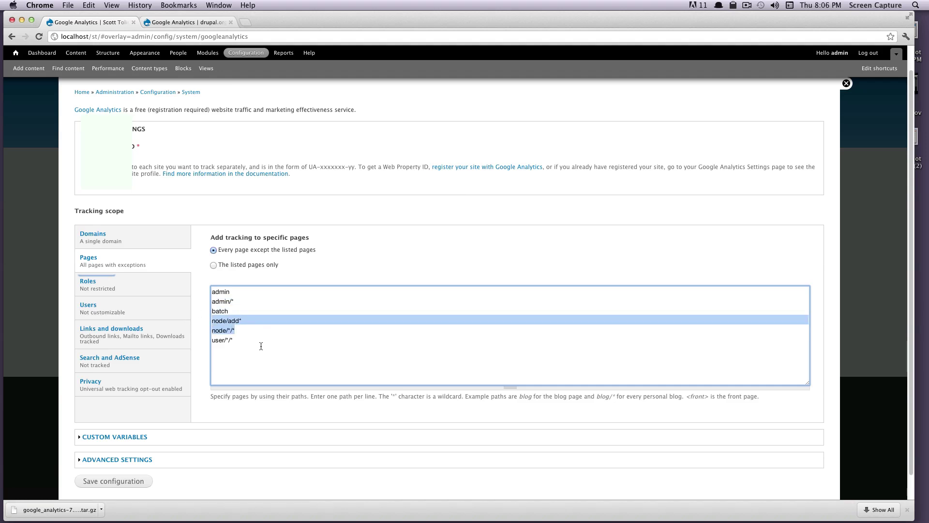
drag(261, 345, 210, 340)
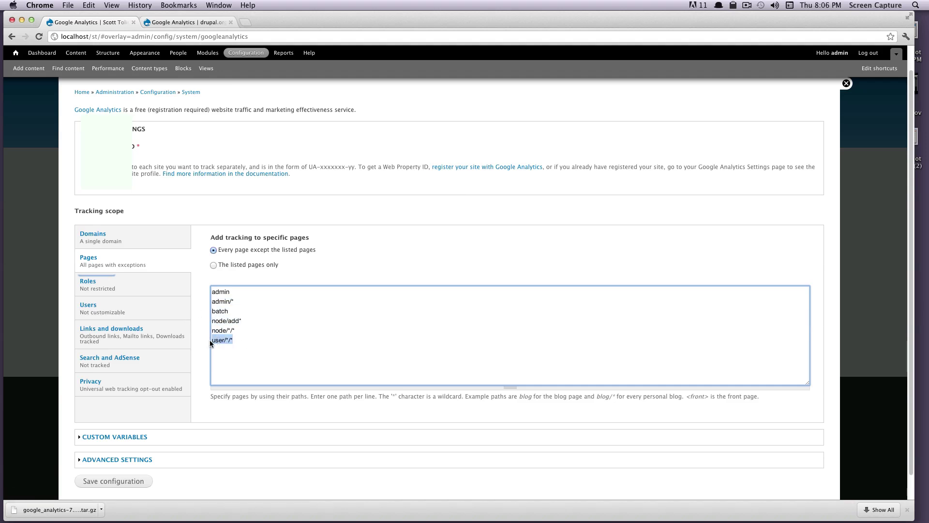
click(245, 354)
double_click(231, 340)
click(241, 339)
drag(241, 302, 211, 292)
Review the Roles tracking settings, then switch to the Users settings.
click(161, 292)
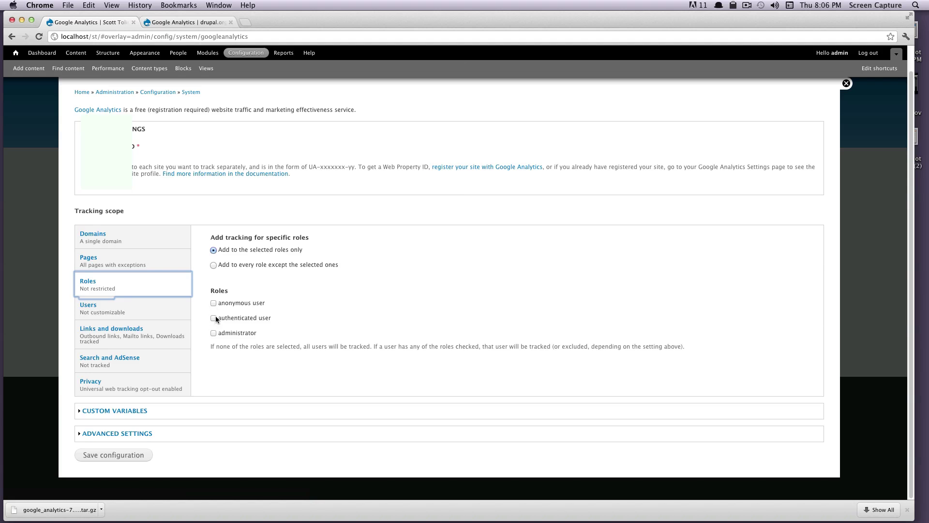
click(149, 317)
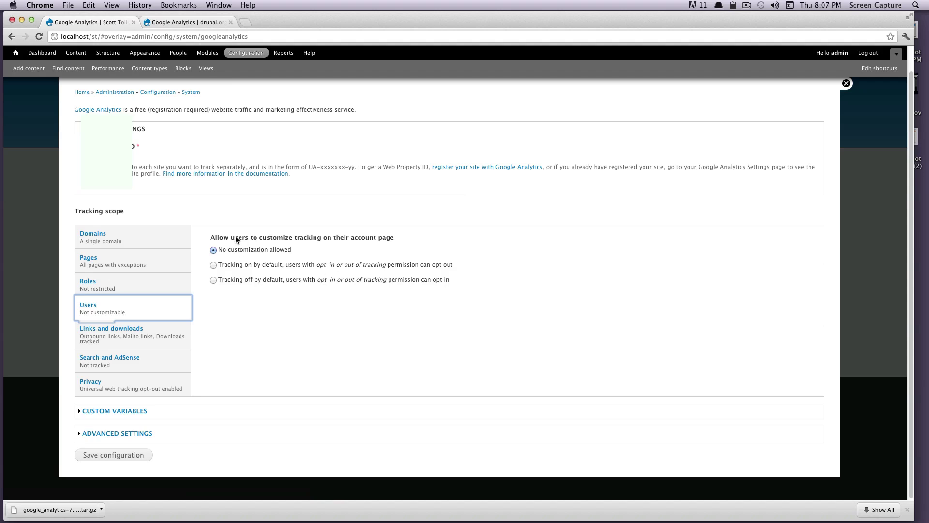
Review 'No customization allowed' and the outbound and mailto link tracking, then show Search and AdSense.
drag(235, 239, 328, 239)
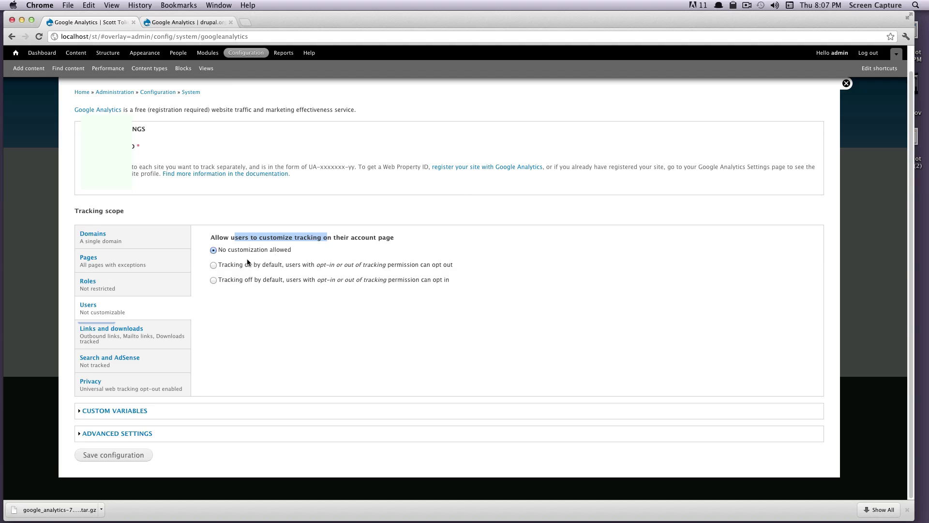
drag(305, 255, 194, 247)
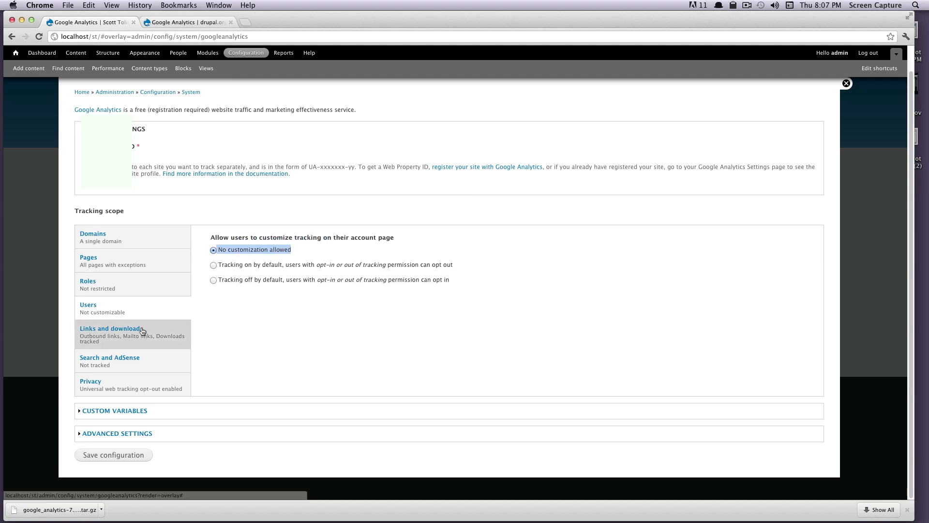
click(163, 338)
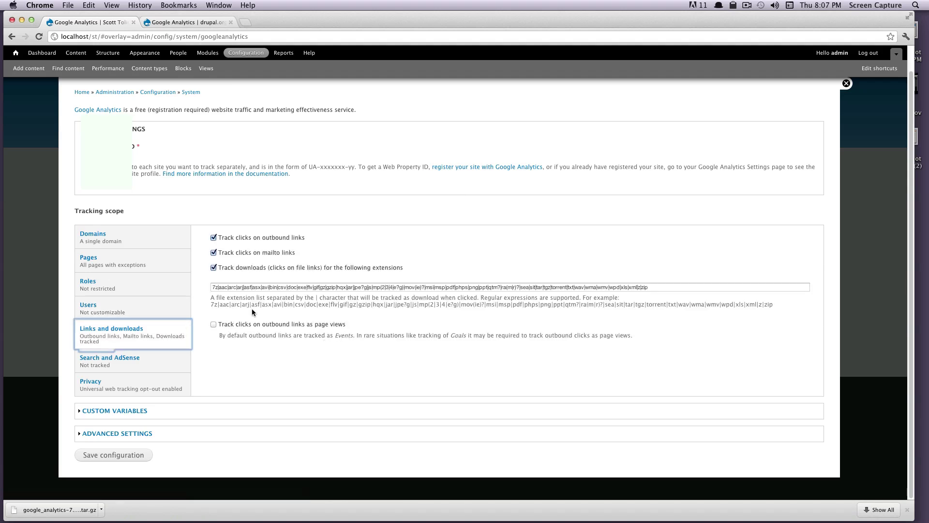
click(263, 261)
drag(329, 252, 241, 239)
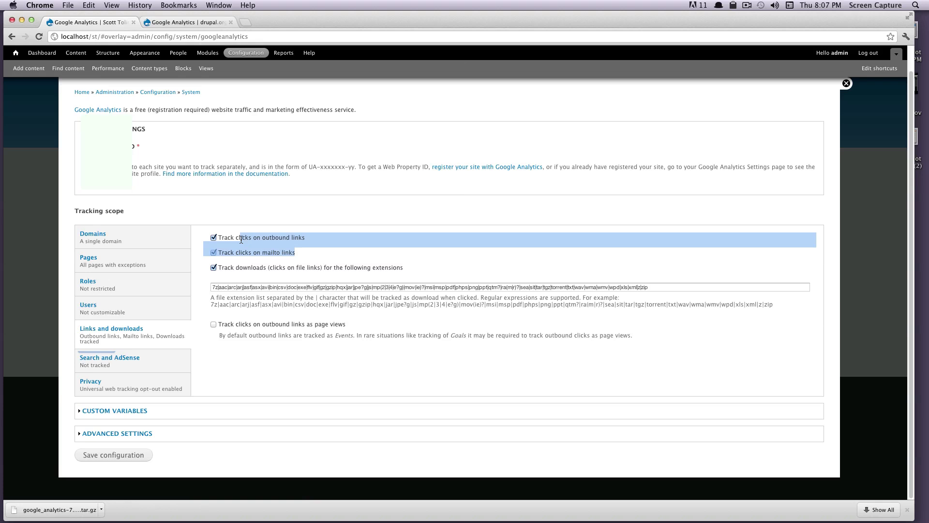
click(283, 251)
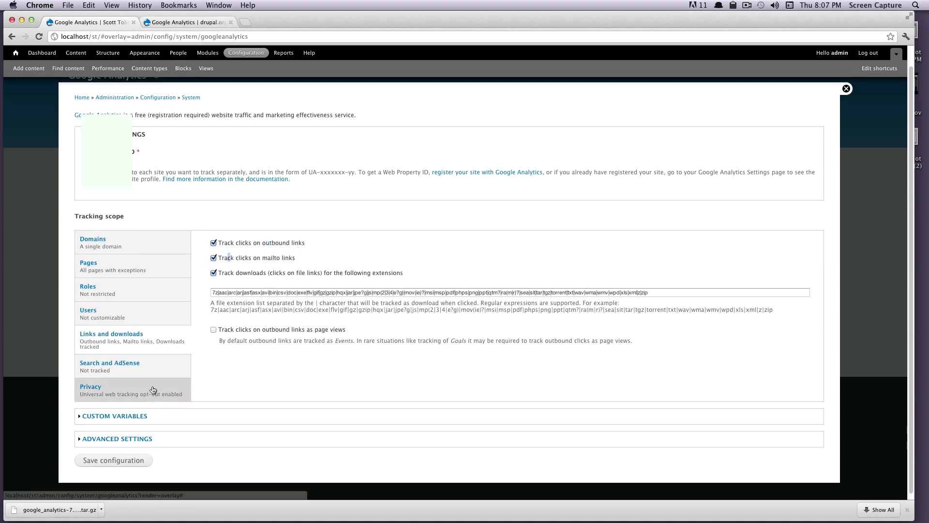
click(177, 367)
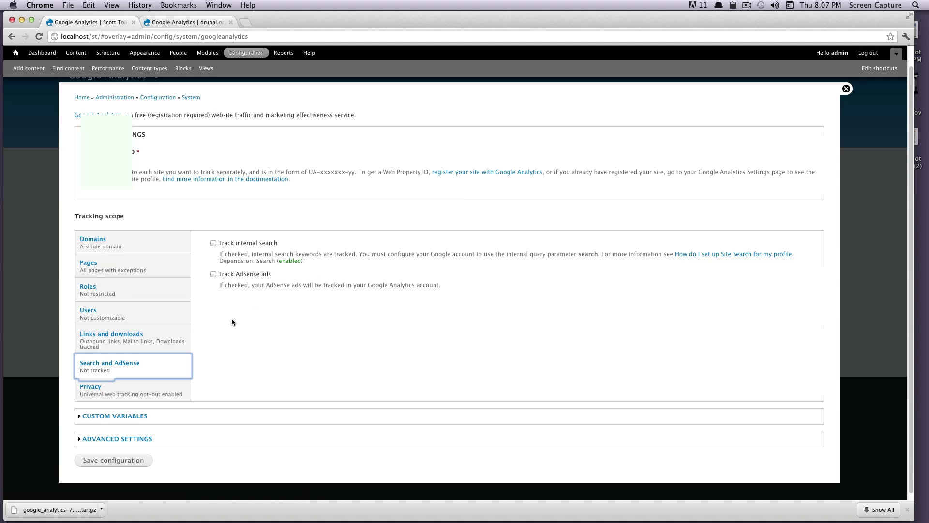
drag(253, 254, 550, 256)
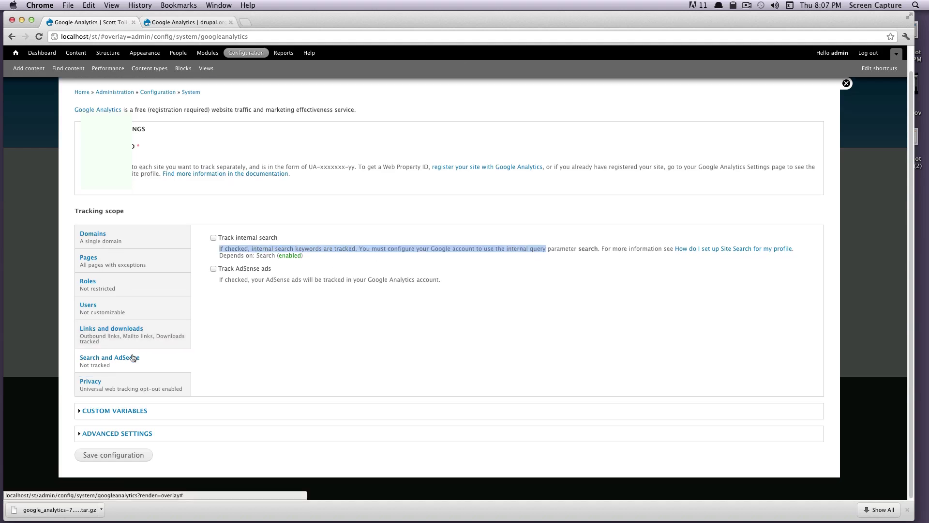
Review the Privacy options, reading the Anonymize IP and Do-Not-Track explanations.
click(145, 363)
click(145, 385)
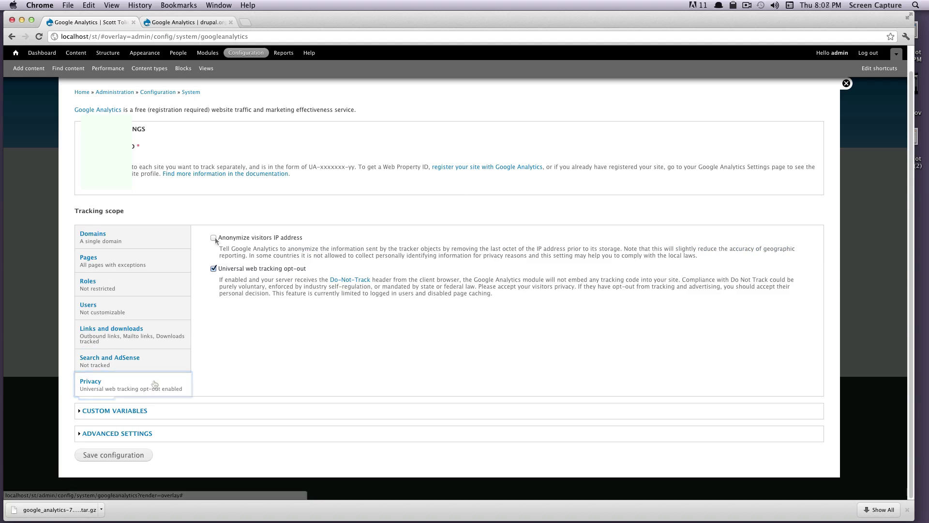
drag(557, 255, 342, 253)
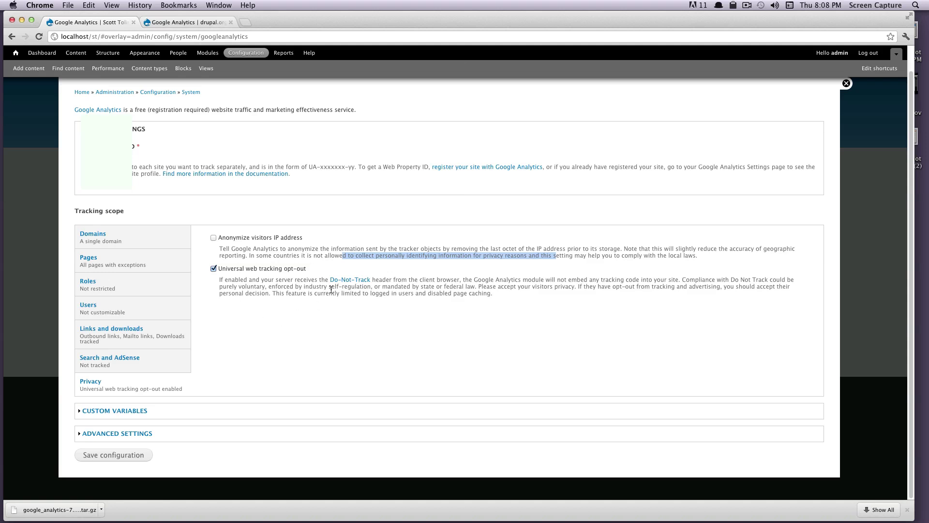
drag(282, 280, 618, 289)
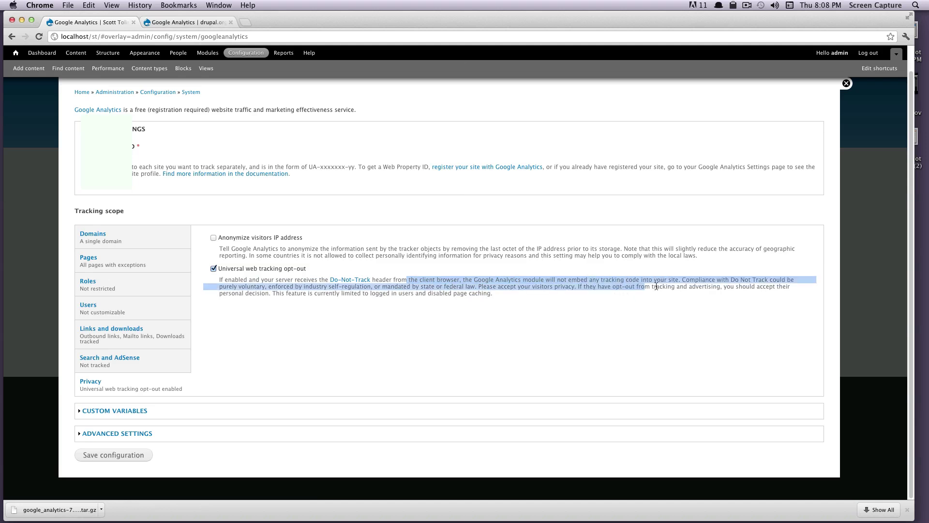
click(290, 295)
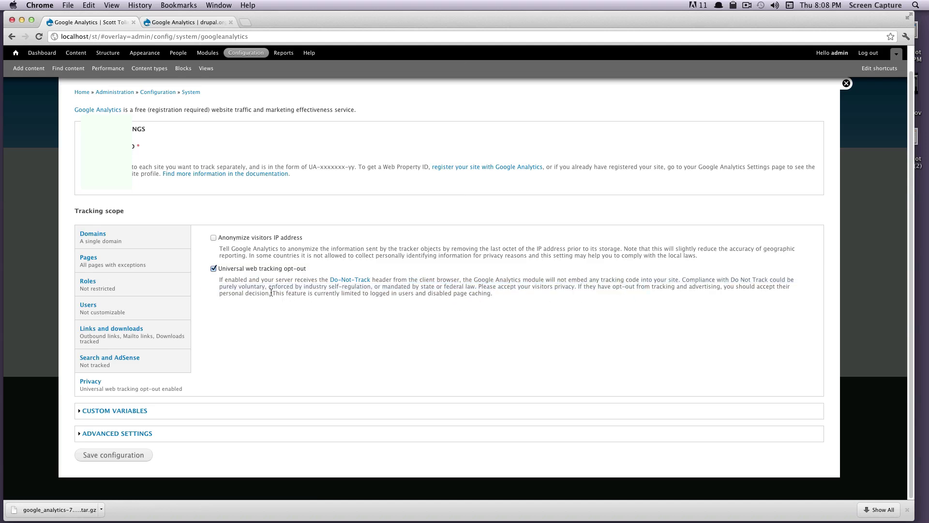
drag(220, 286, 342, 295)
click(405, 293)
Collapse Custom Variables and expand Advanced Settings to read the tracking code caching description.
click(118, 411)
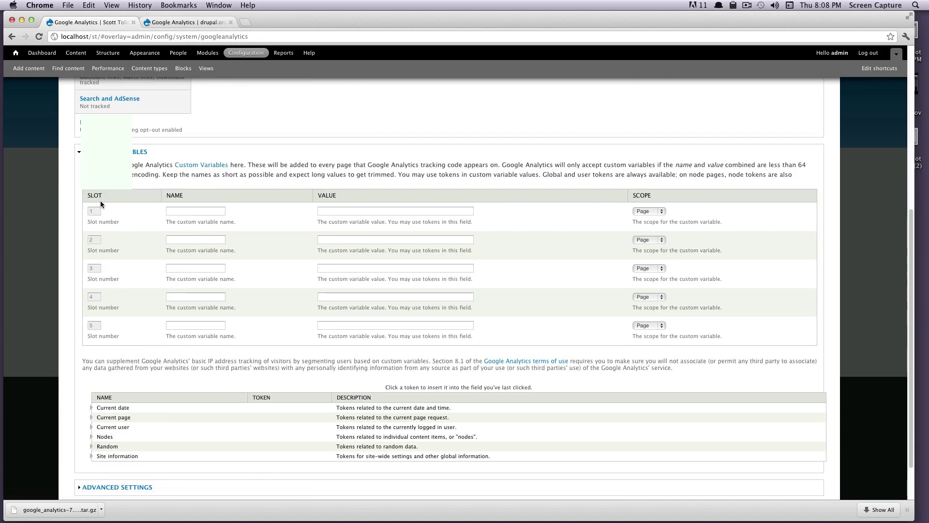
click(126, 151)
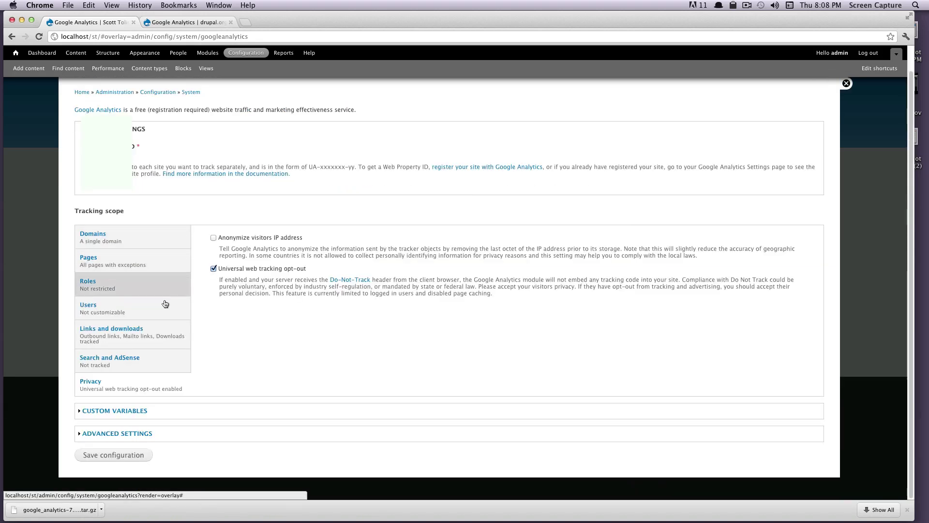
click(127, 433)
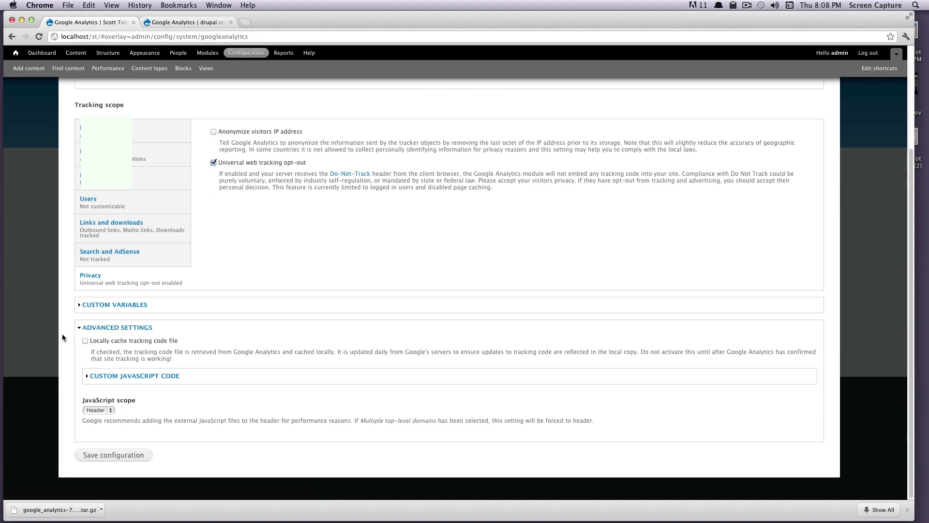
drag(113, 354, 301, 363)
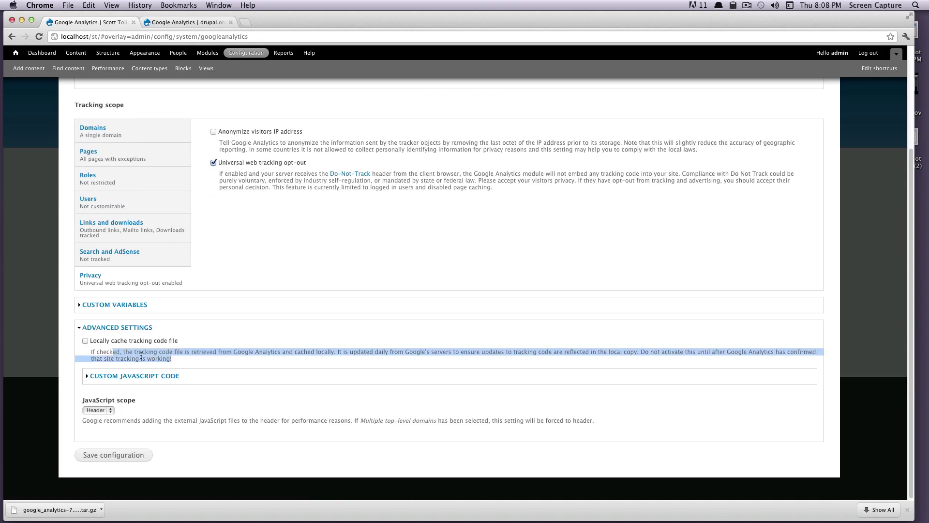
drag(277, 352, 390, 351)
drag(138, 352, 274, 360)
click(180, 355)
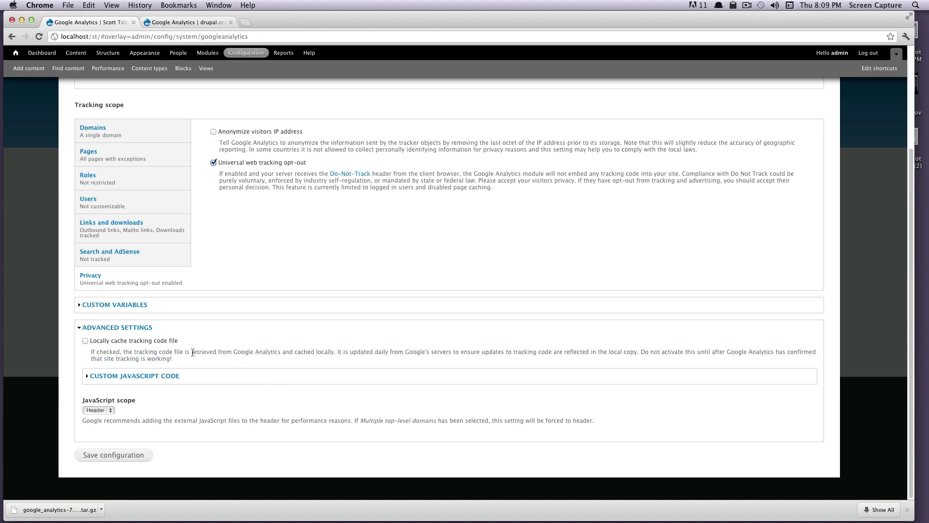
drag(202, 352, 451, 349)
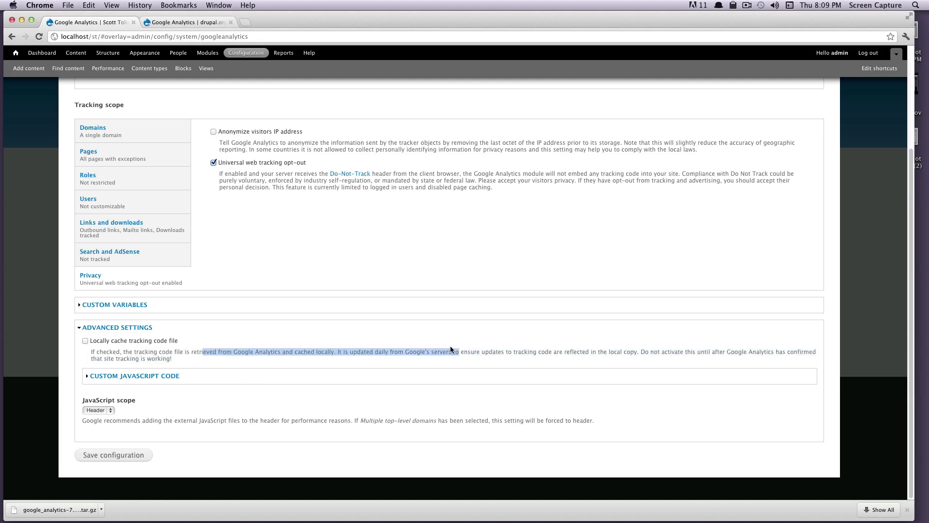
drag(569, 352, 575, 352)
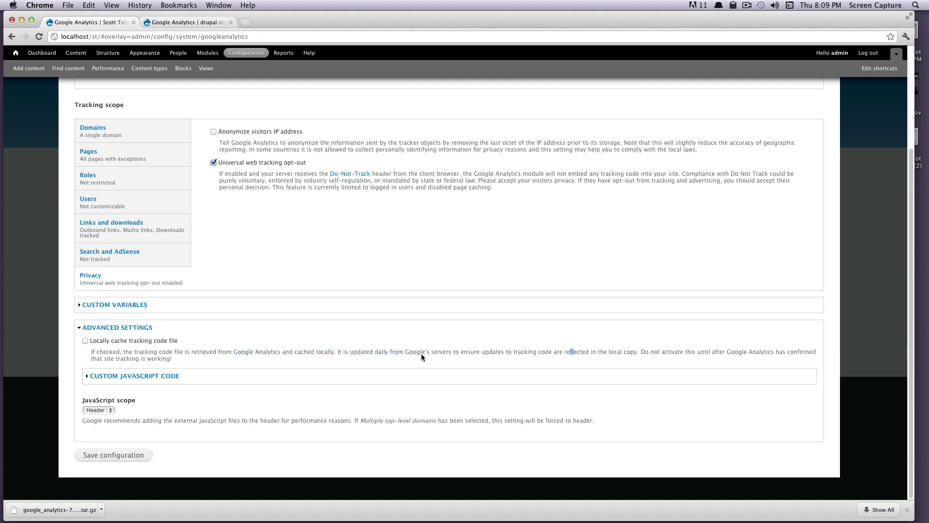
drag(208, 363, 235, 353)
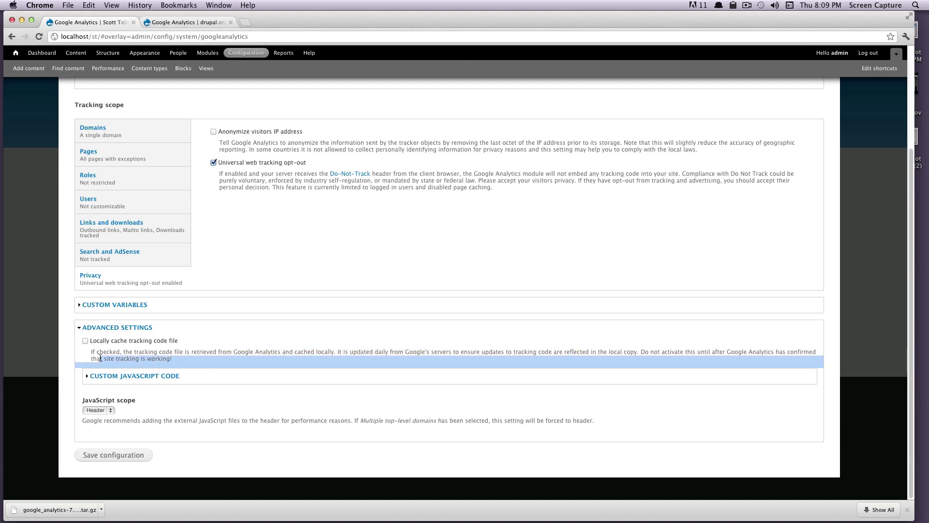
click(240, 353)
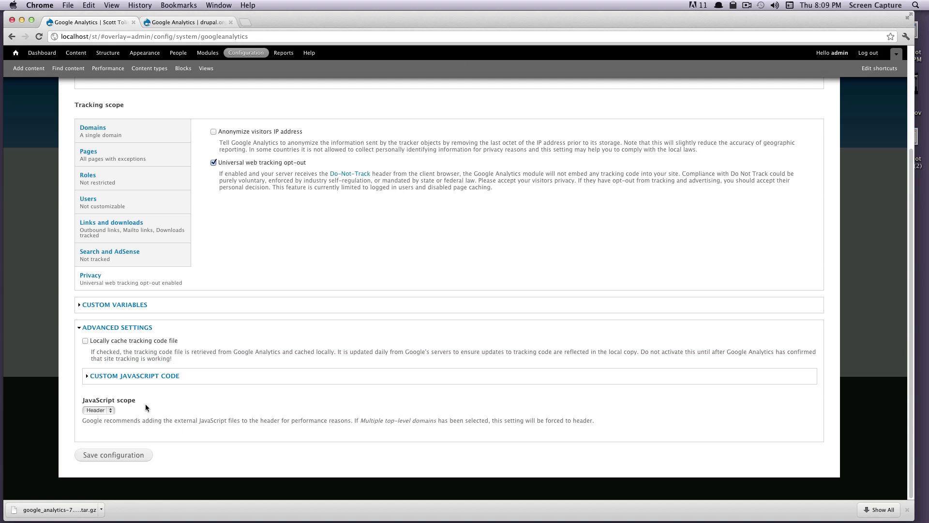
Leave JavaScript scope at Header, save the configuration, and close the settings overlay.
drag(97, 420, 405, 423)
click(98, 410)
key(Escape)
click(128, 458)
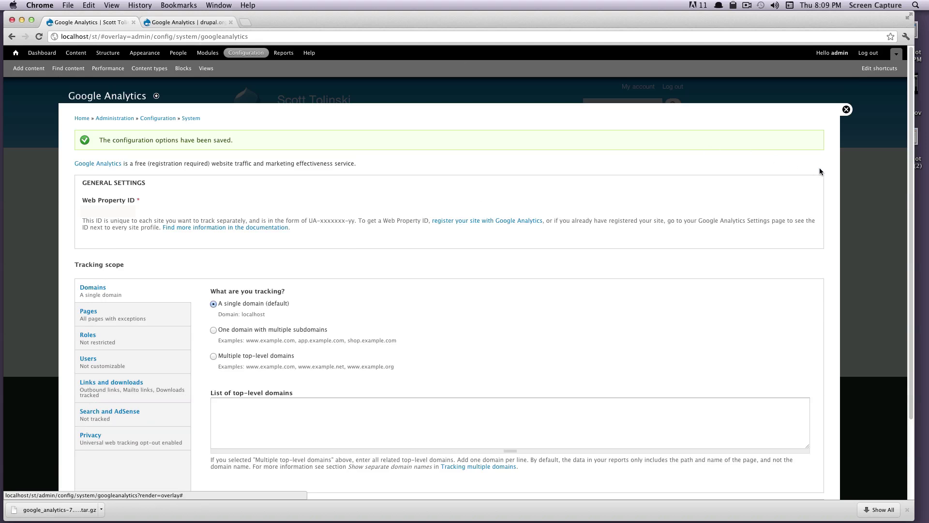
click(846, 111)
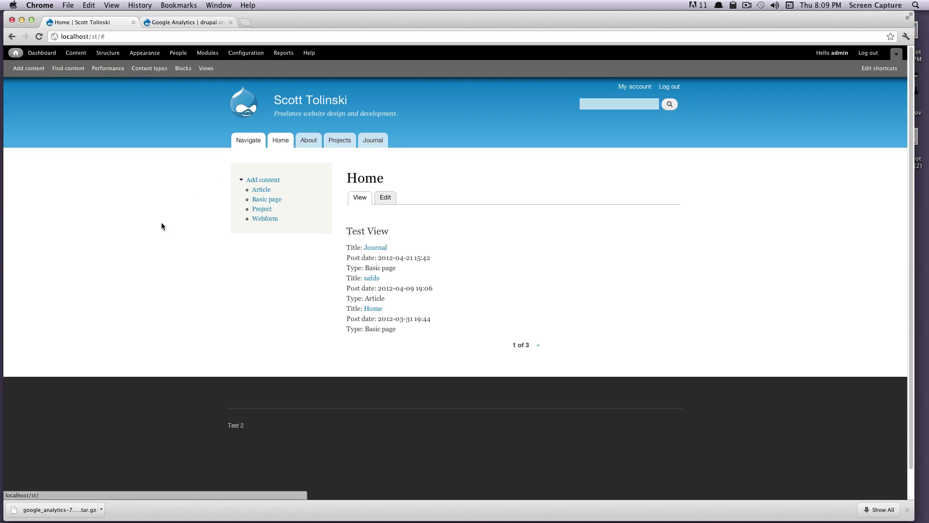
View the home page's source and locate the _gaq Google Analytics tracking script.
key(super+alt+u)
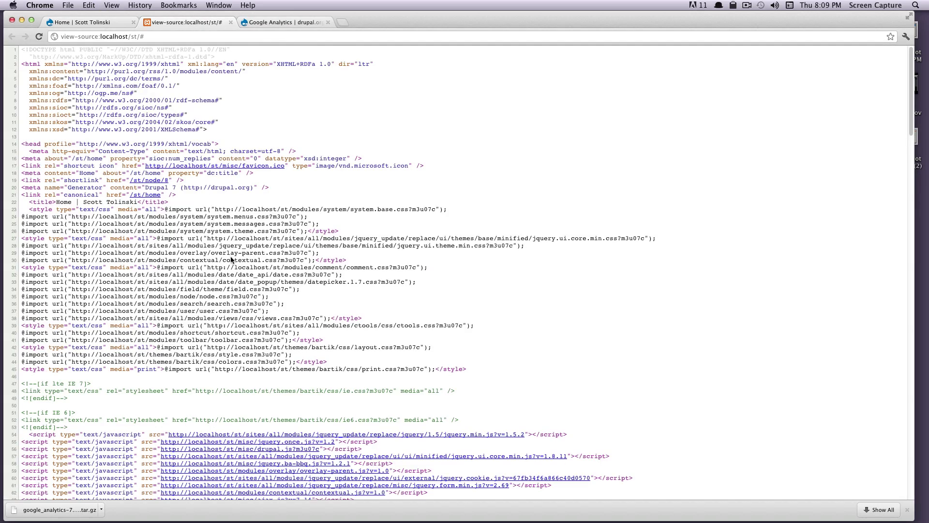
scroll(230, 260, down, 10)
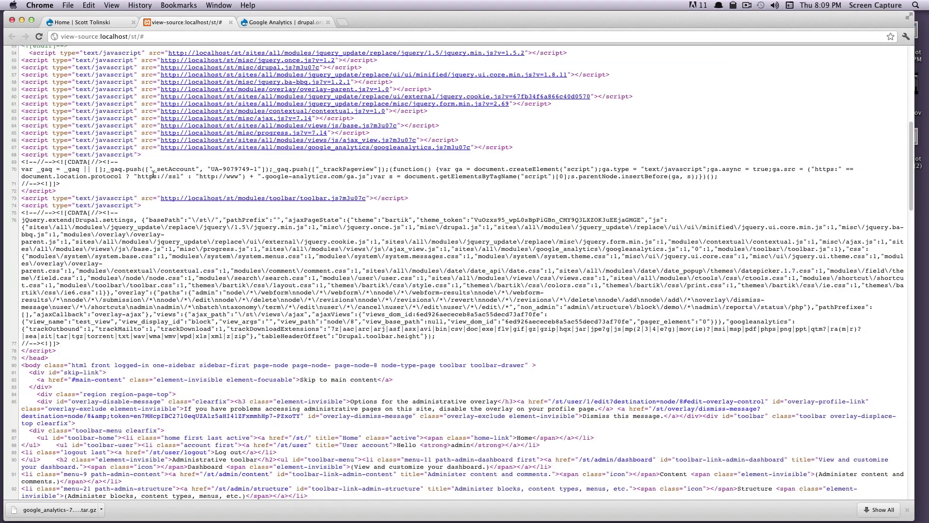
drag(178, 176, 744, 178)
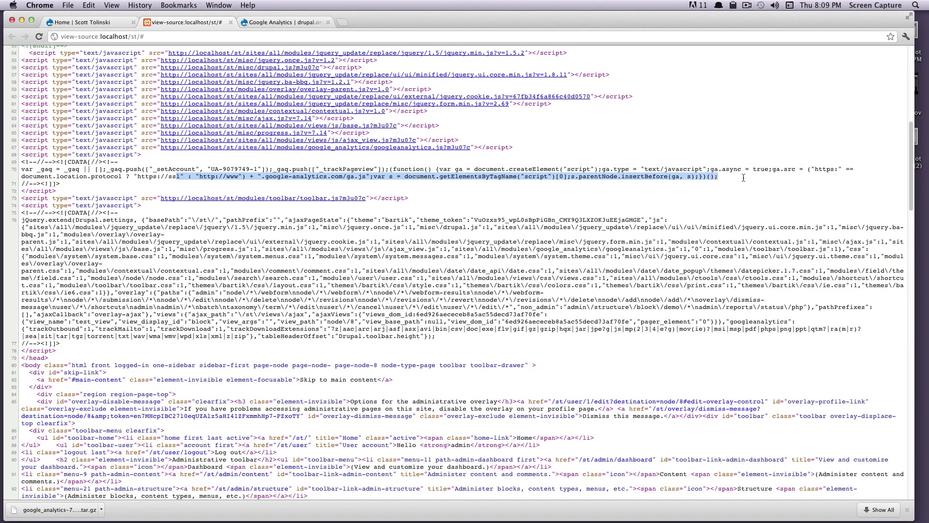
click(744, 179)
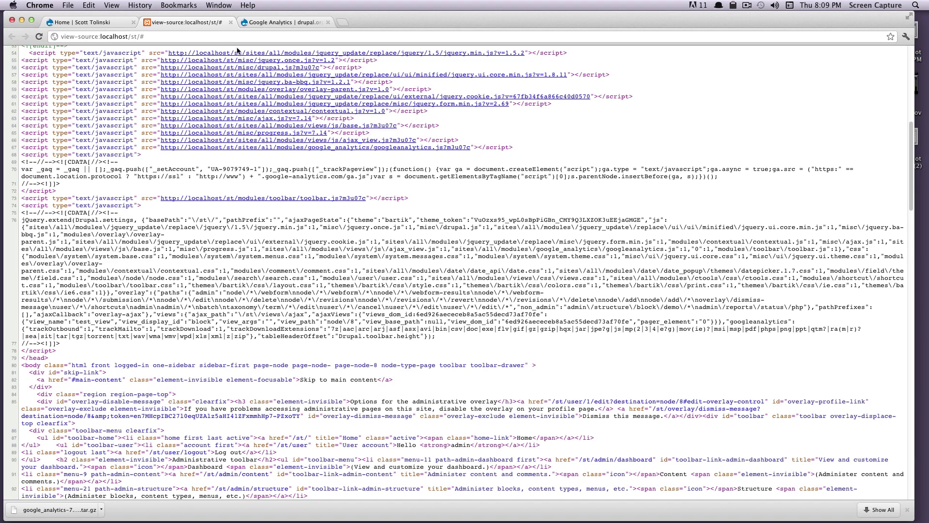
Close the view-source tab so the Drupal home page is showing again in Chrome.
click(231, 22)
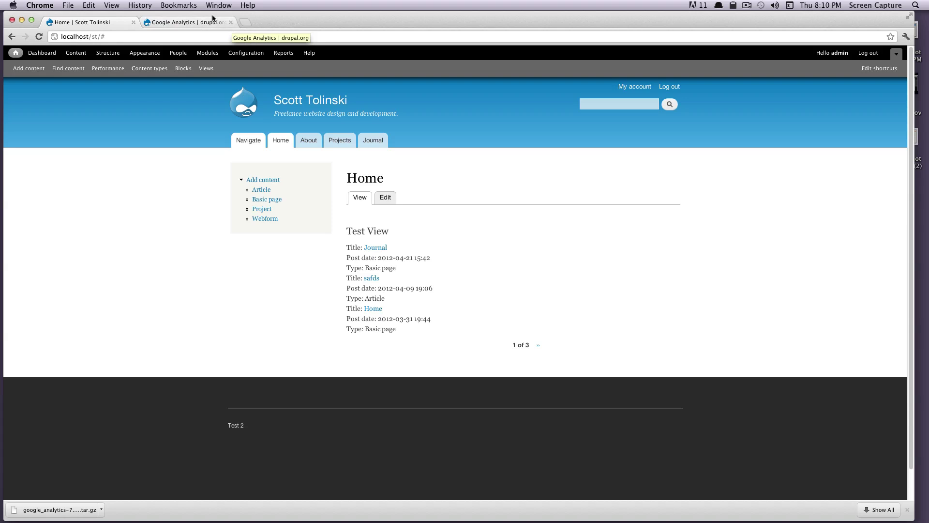